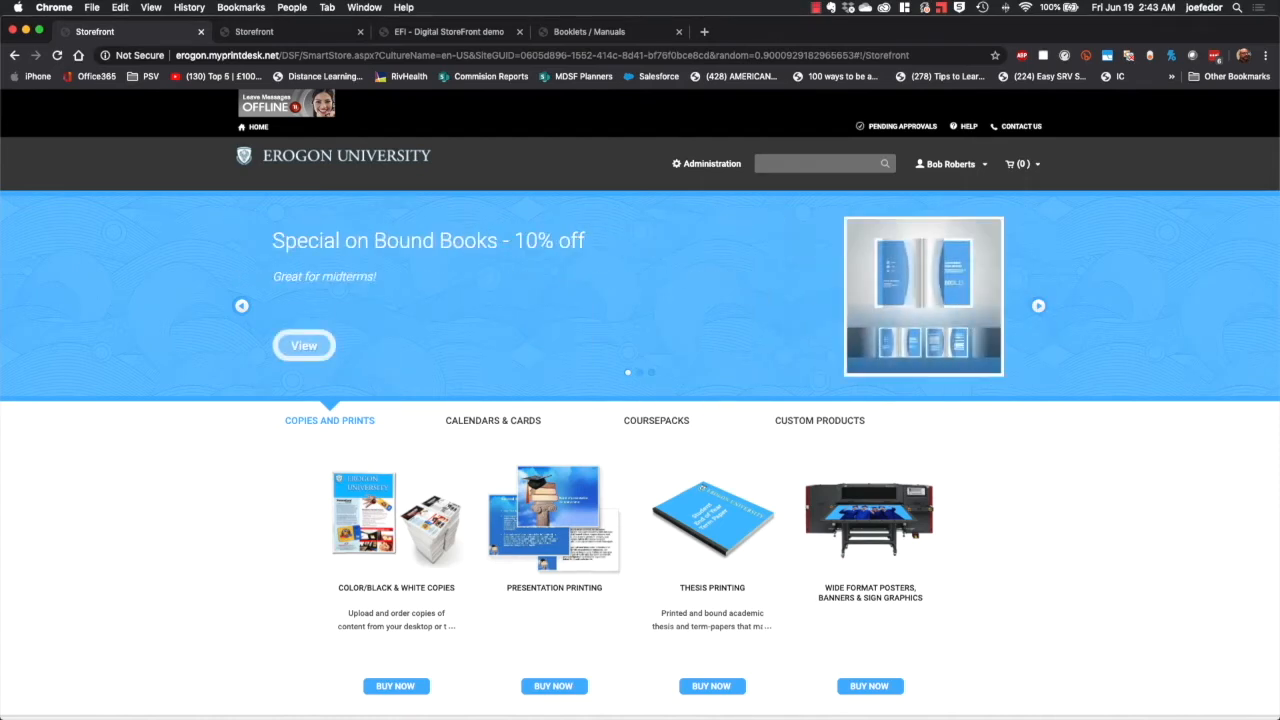
Step: Switch to the Shorefront Realty storefront and check its empty cart and signed-in account options
{"action": "left_click", "coordinate": [290, 31]}
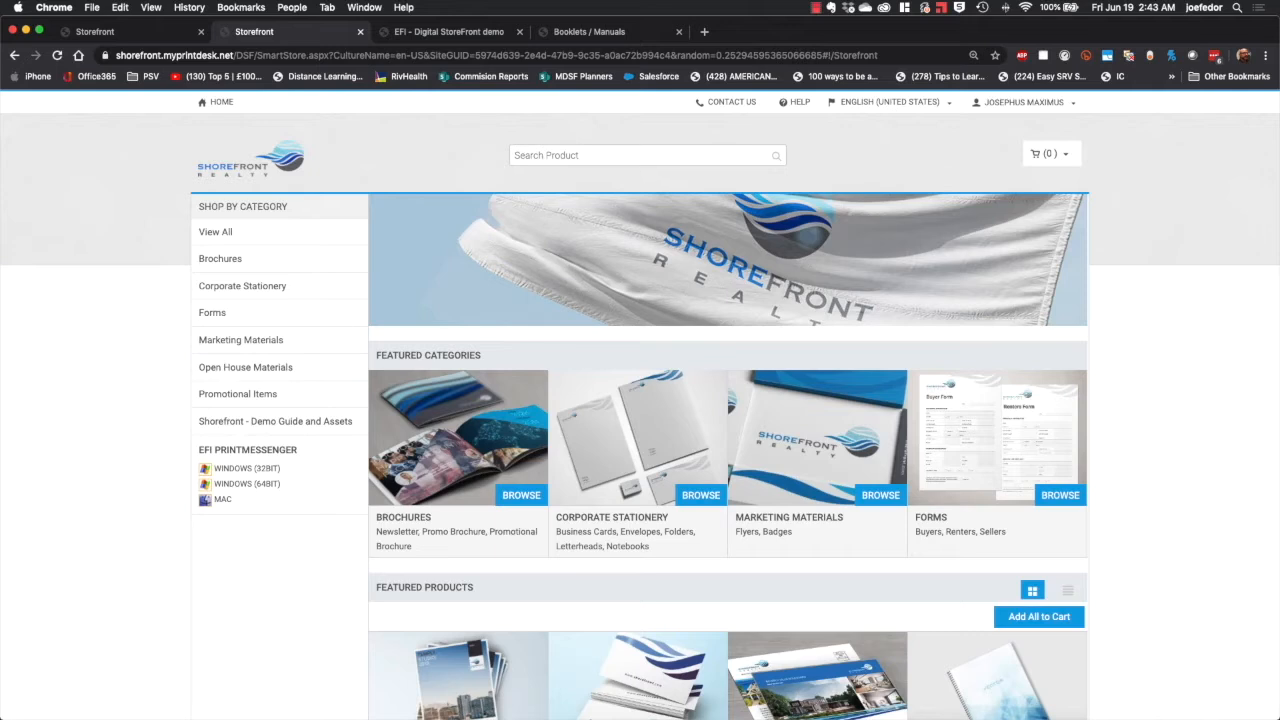
{"action": "left_click", "coordinate": [1049, 153]}
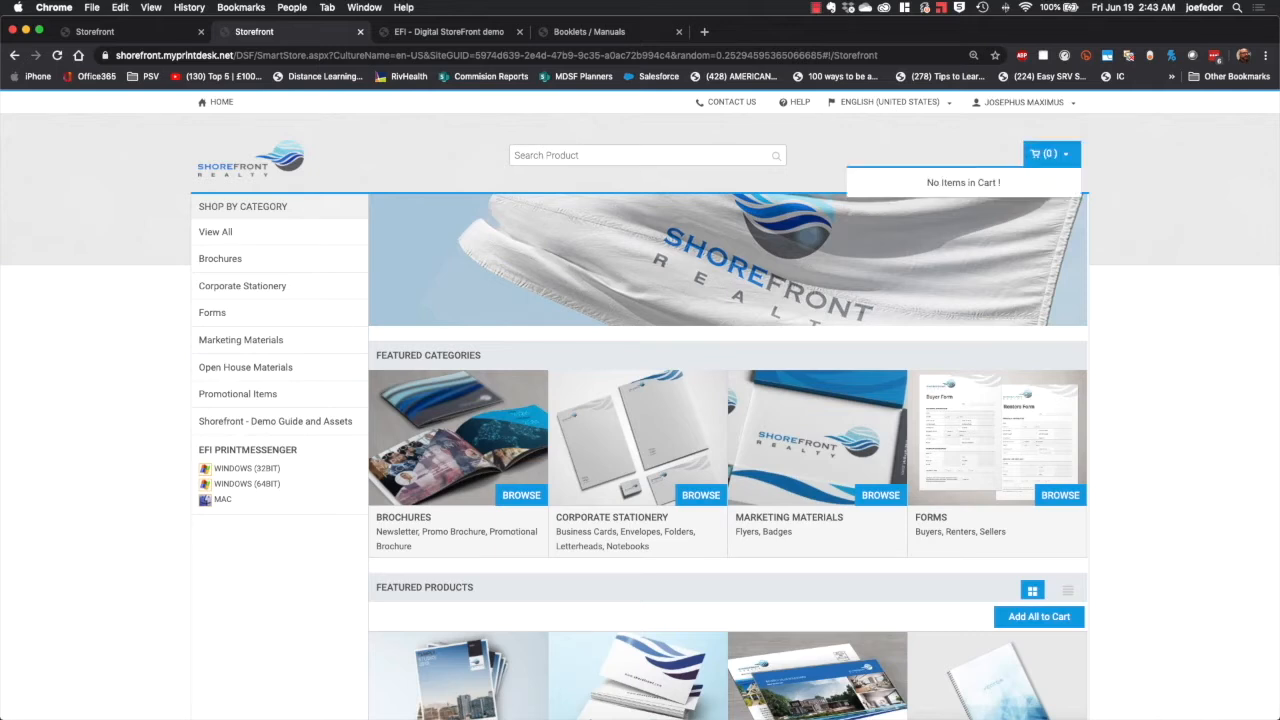
{"action": "left_click", "coordinate": [1023, 102]}
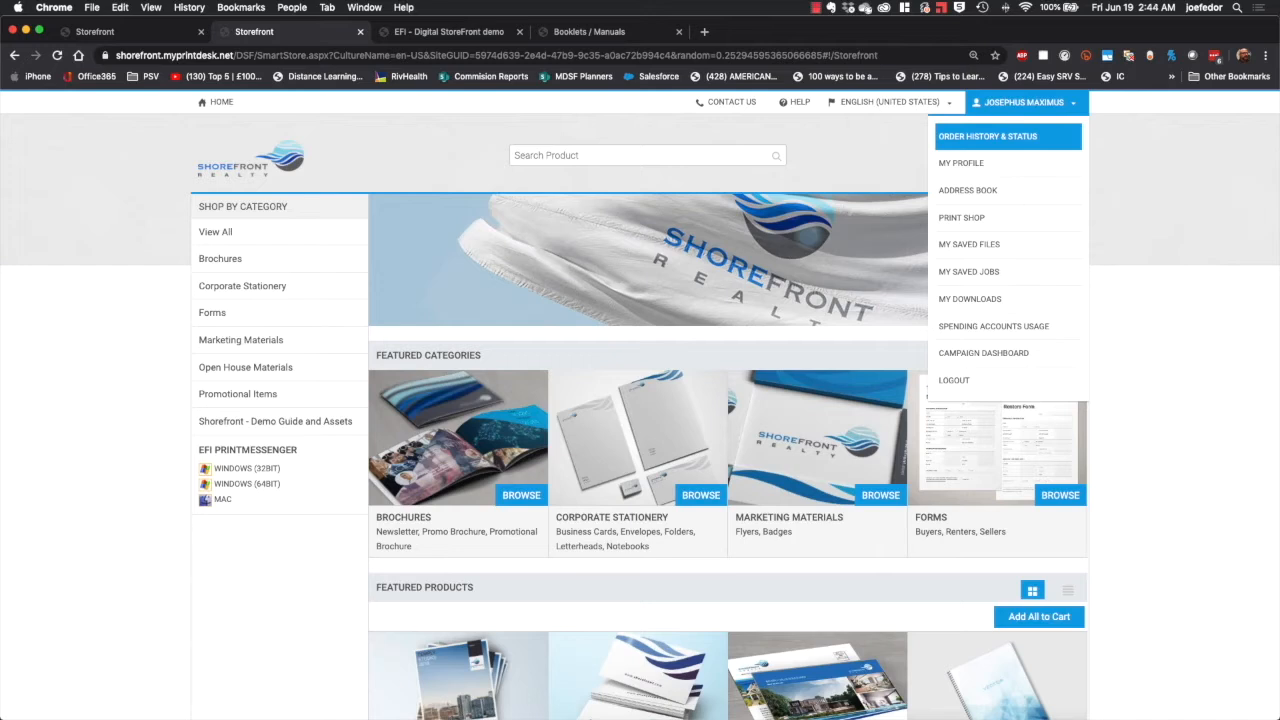
{"action": "key", "text": "Escape"}
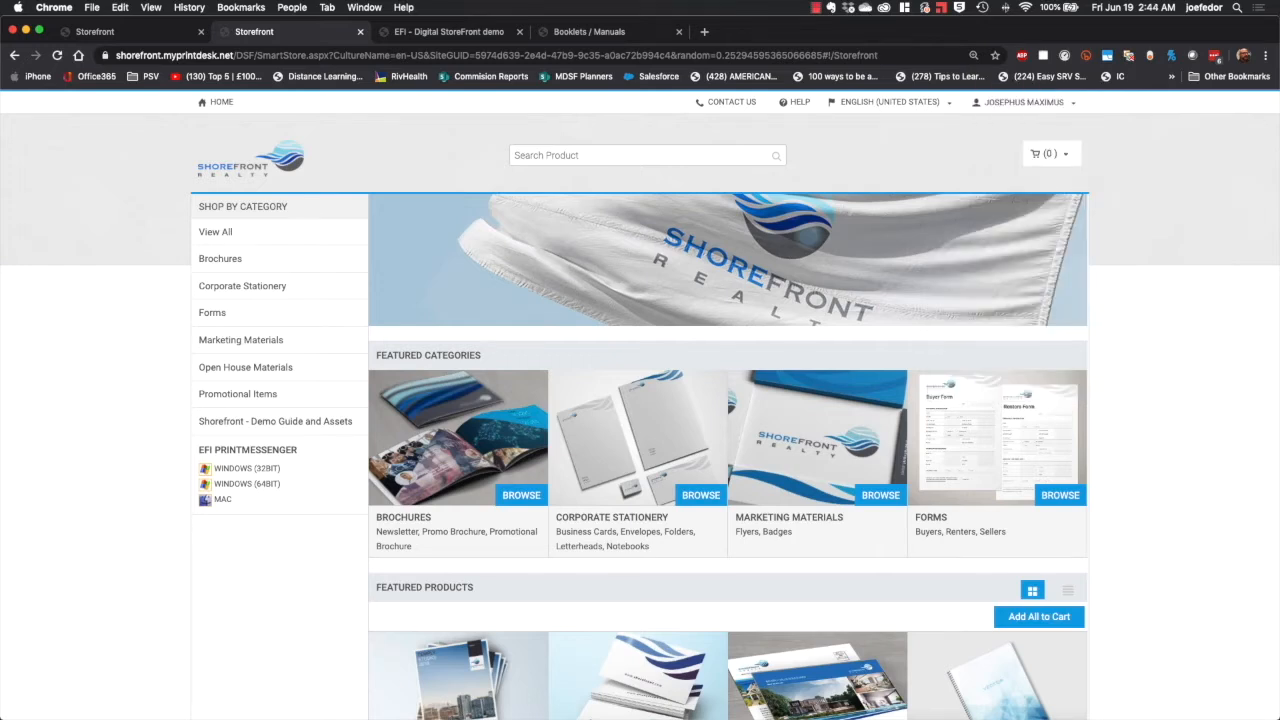
Step: Bring the SmartStore Builder window forward on desktop 2 and advance through its early steps
{"action": "key", "text": "ctrl+Up"}
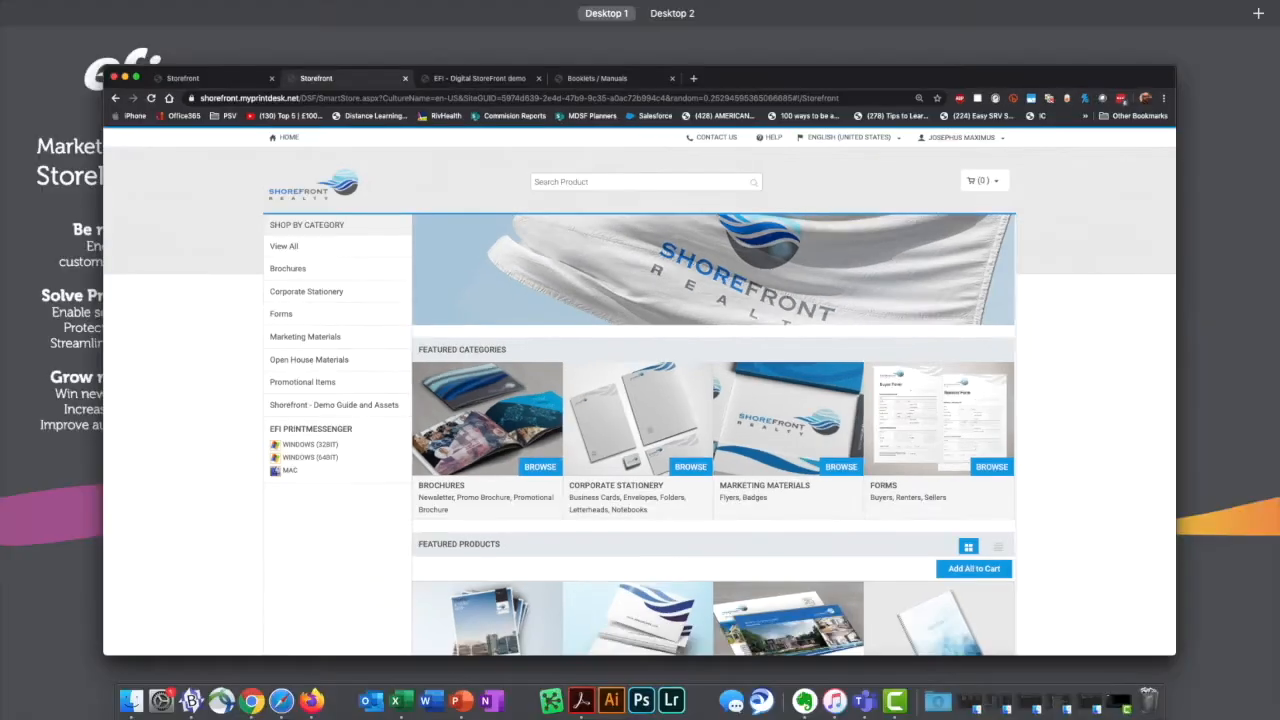
{"action": "key", "text": "ctrl+Right"}
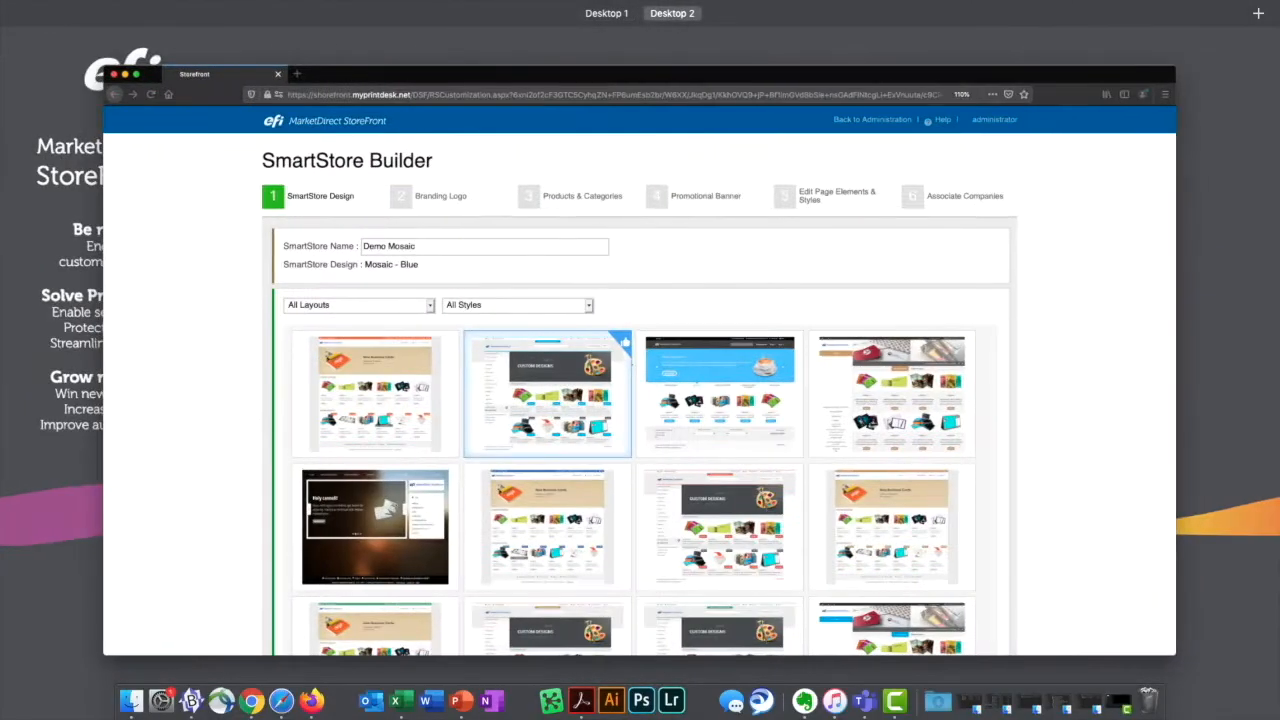
{"action": "left_click", "coordinate": [640, 345]}
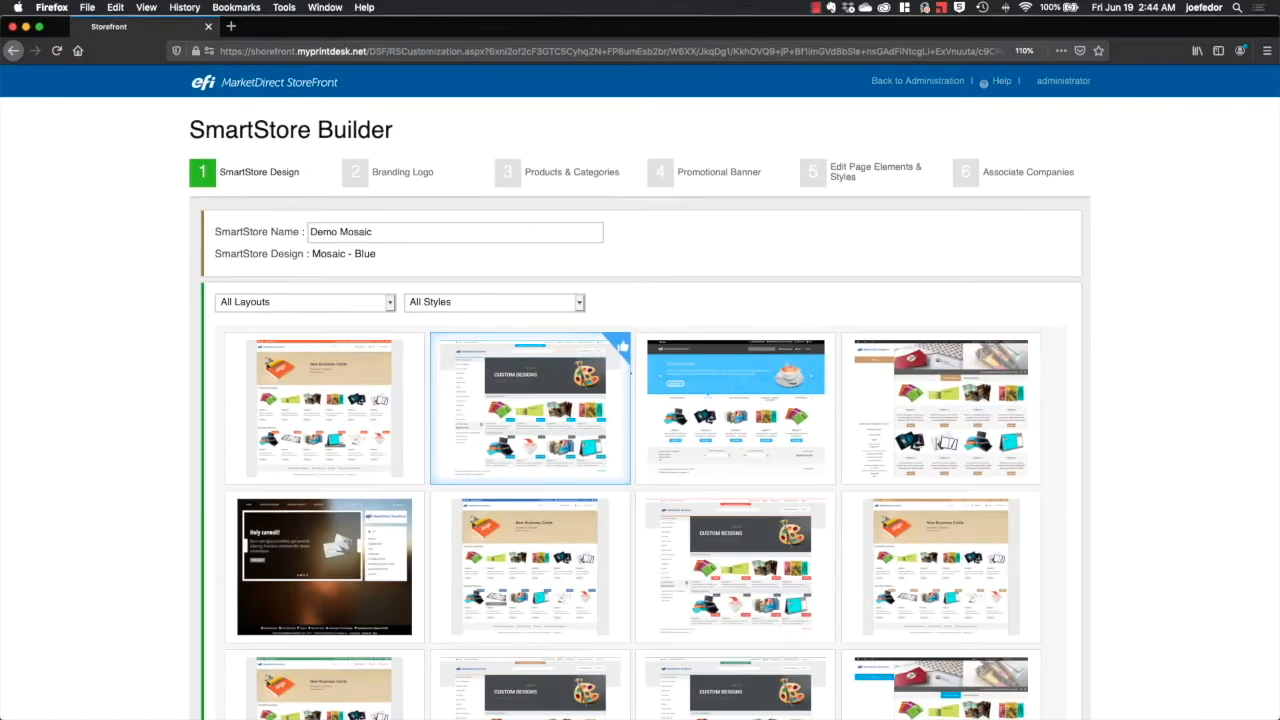
{"action": "scroll", "coordinate": [640, 450], "scroll_direction": "down", "scroll_amount": 3}
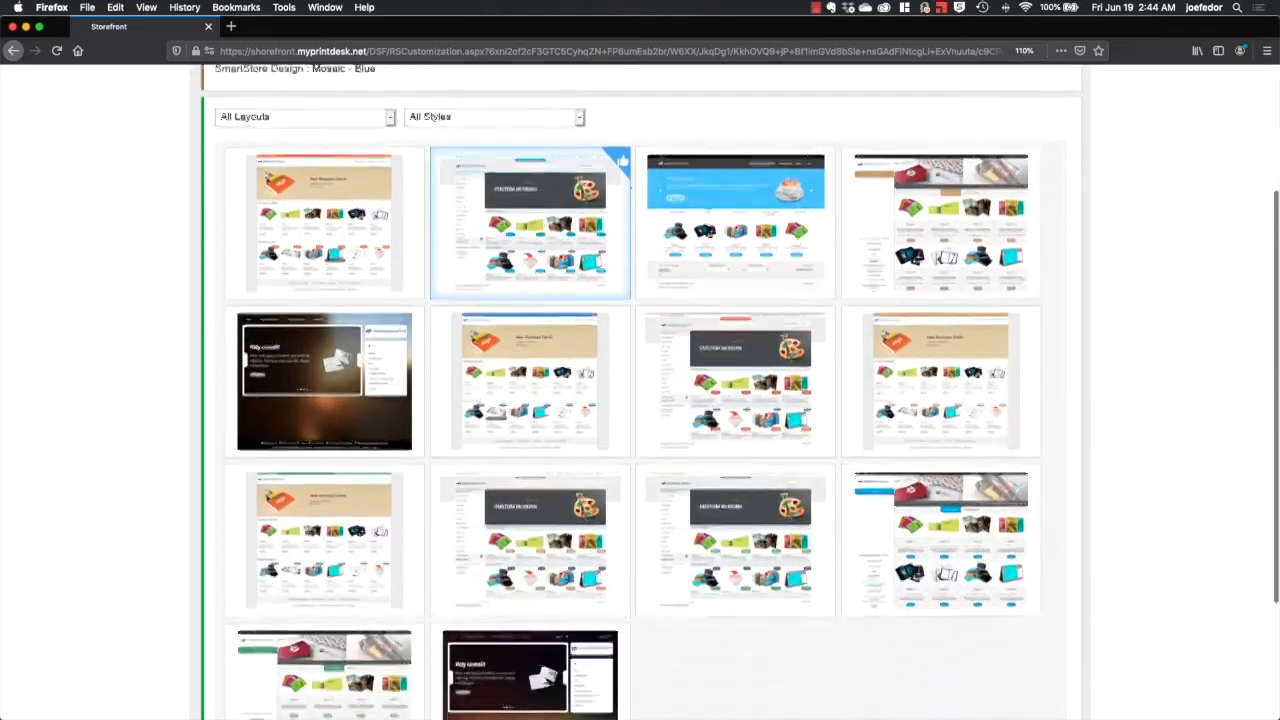
{"action": "scroll", "coordinate": [640, 450], "scroll_direction": "up", "scroll_amount": 3}
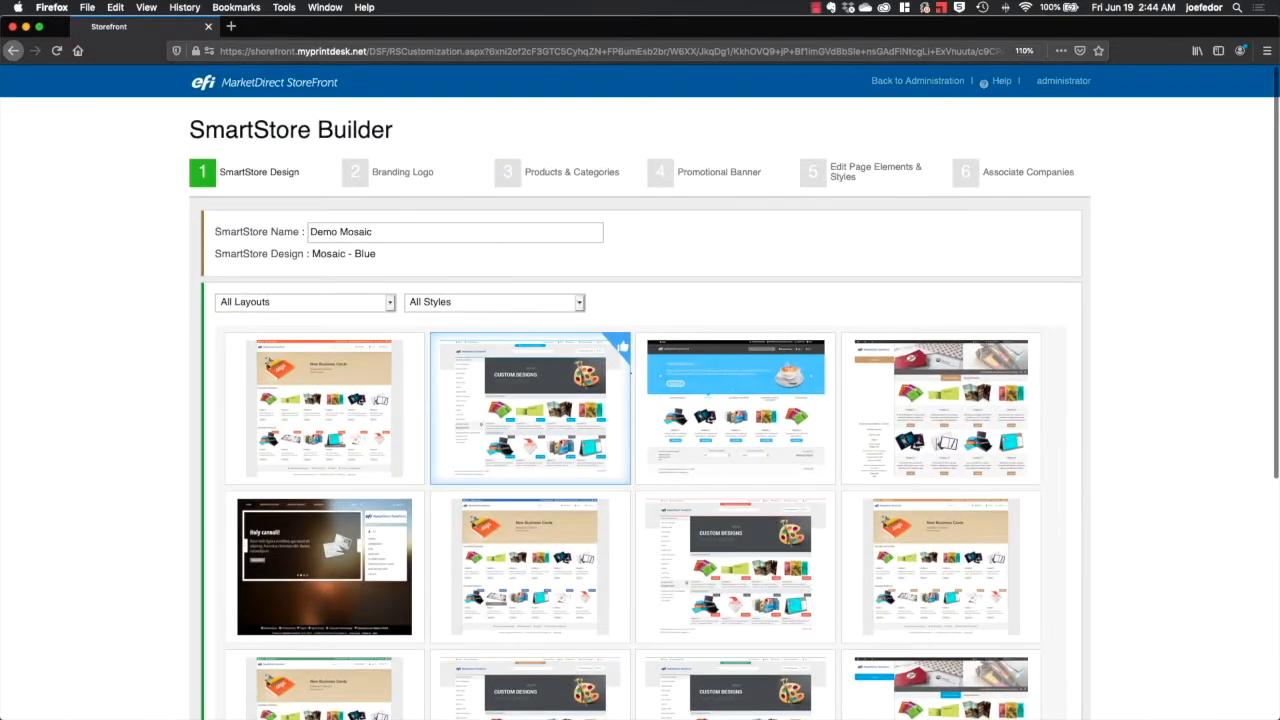
{"action": "left_click", "coordinate": [402, 171]}
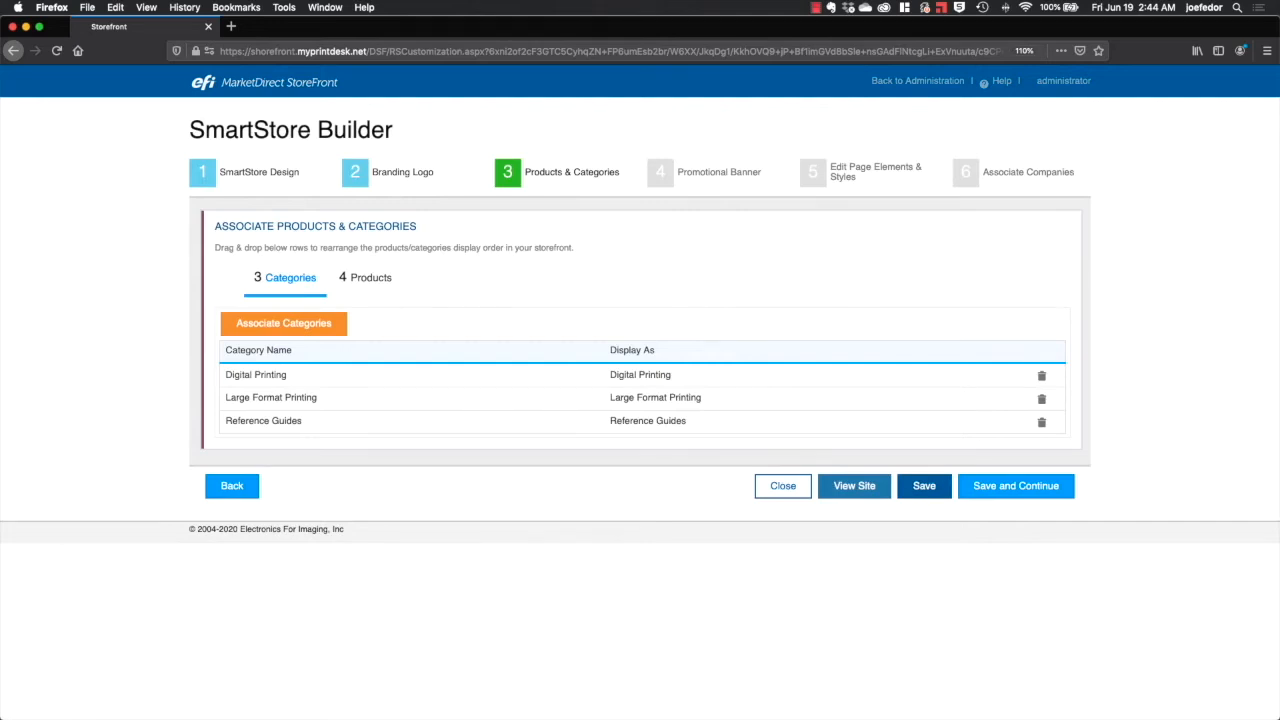
{"action": "scroll", "coordinate": [640, 400], "scroll_direction": "down", "scroll_amount": 5}
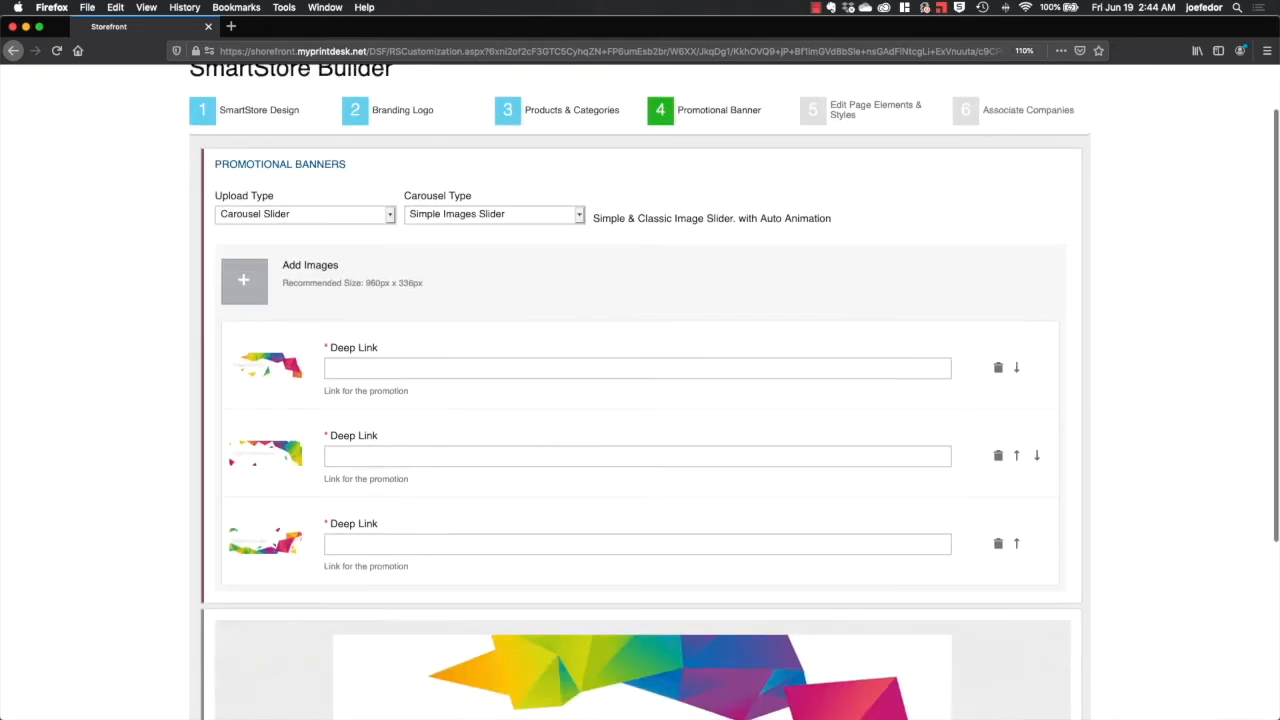
{"action": "scroll", "coordinate": [640, 400], "scroll_direction": "down", "scroll_amount": 5}
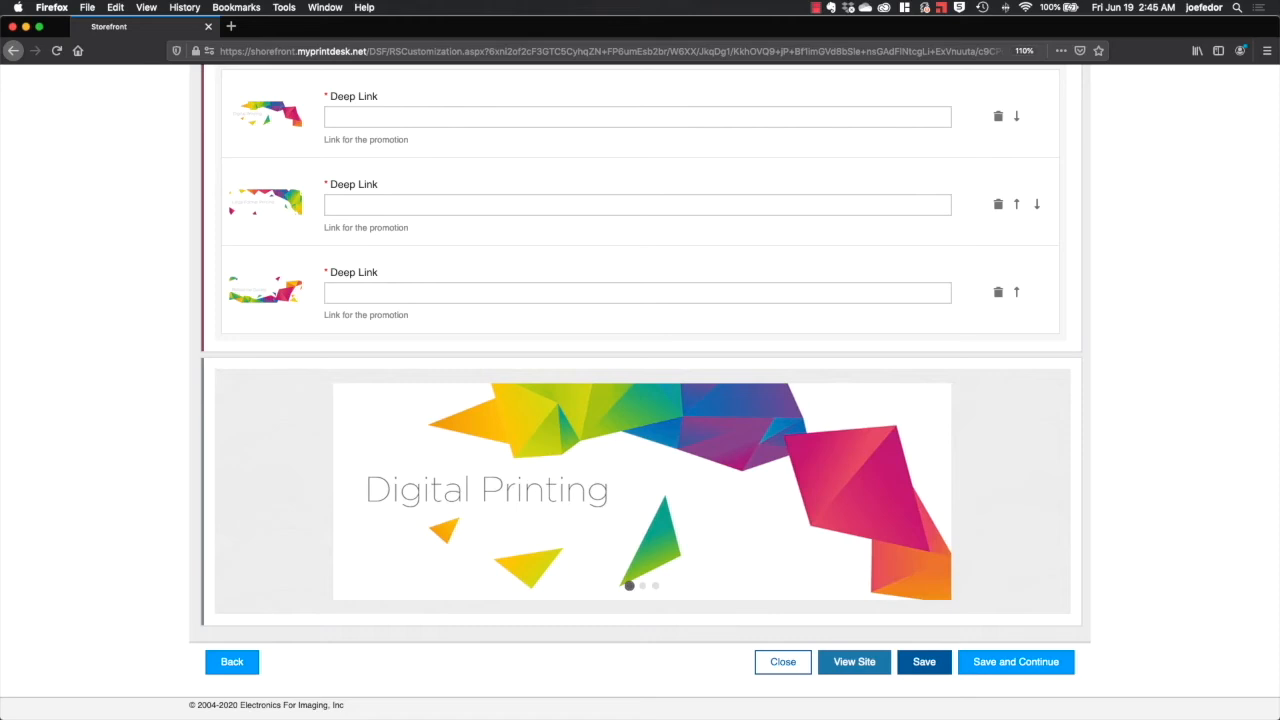
{"action": "scroll", "coordinate": [640, 360], "scroll_direction": "up", "scroll_amount": 8}
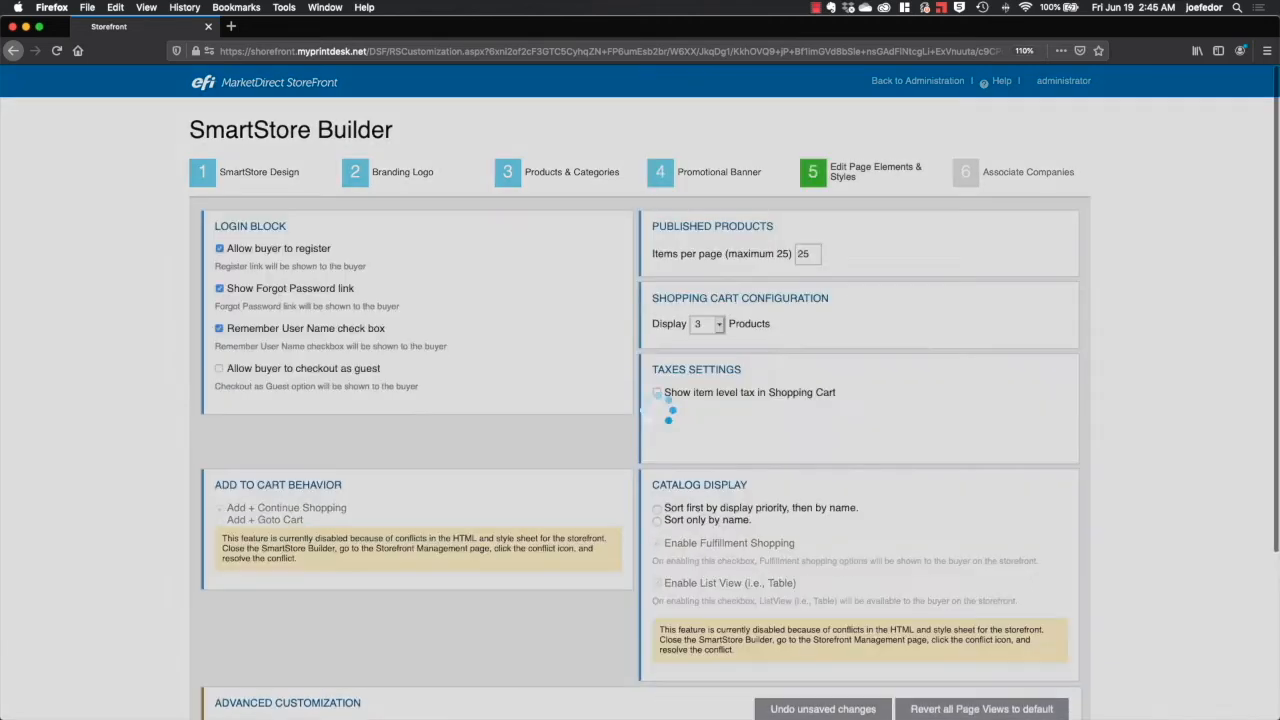
{"action": "scroll", "coordinate": [640, 400], "scroll_direction": "down", "scroll_amount": 4}
{"action": "scroll", "coordinate": [640, 400], "scroll_direction": "down", "scroll_amount": 4}
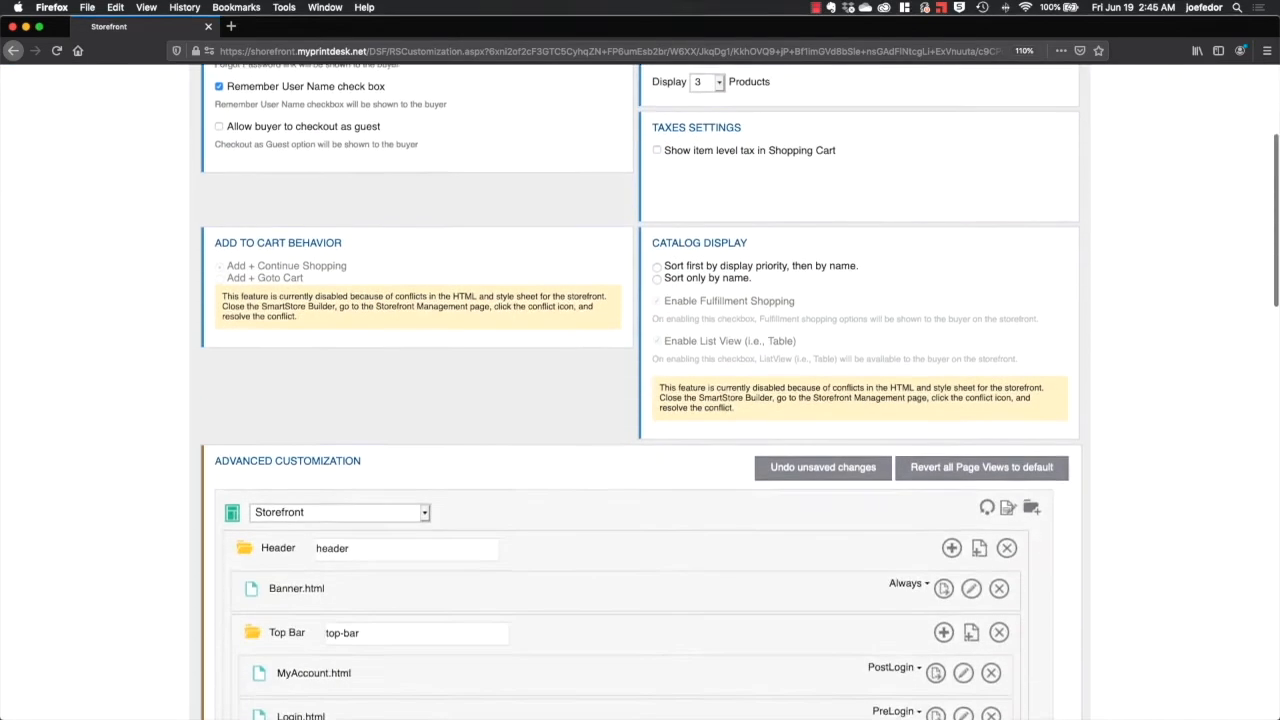
{"action": "scroll", "coordinate": [640, 400], "scroll_direction": "down", "scroll_amount": 4}
{"action": "scroll", "coordinate": [640, 400], "scroll_direction": "down", "scroll_amount": 2}
{"action": "scroll", "coordinate": [640, 400], "scroll_direction": "down", "scroll_amount": 3}
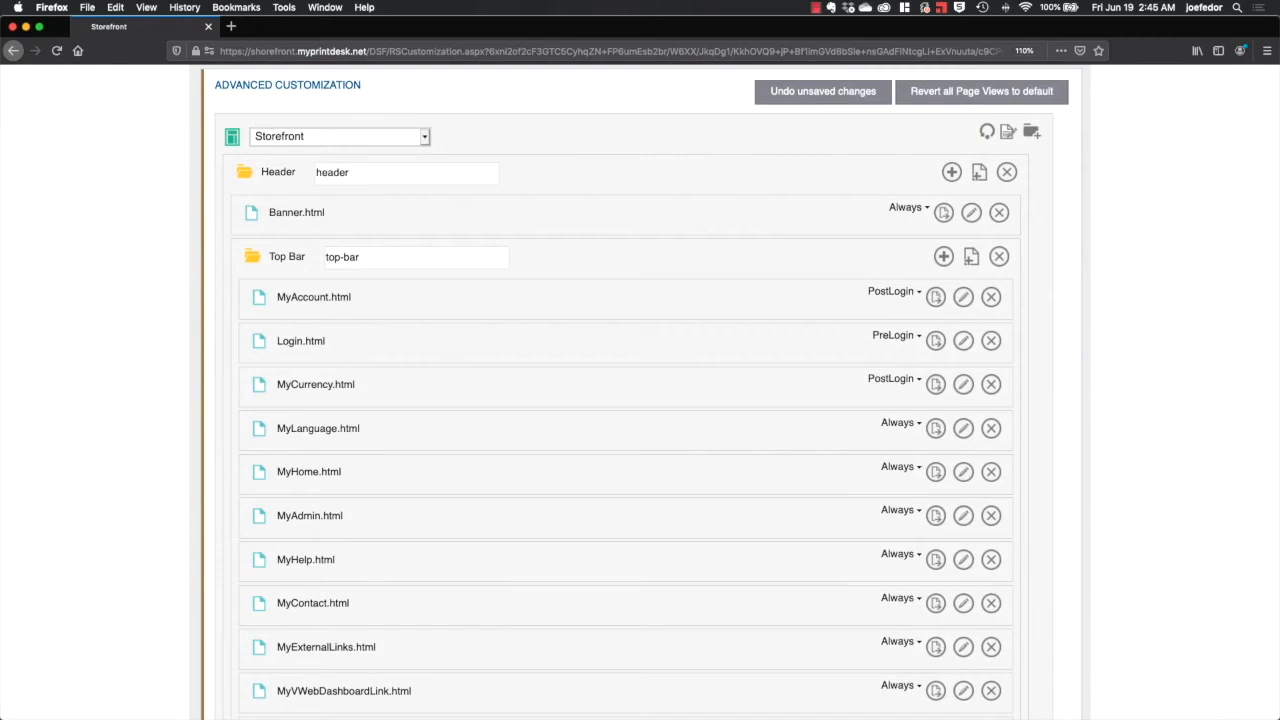
Step: Review MyCurrency.html and the storefront style sheet, then return to the Shorefront storefront browser
{"action": "left_click", "coordinate": [963, 384]}
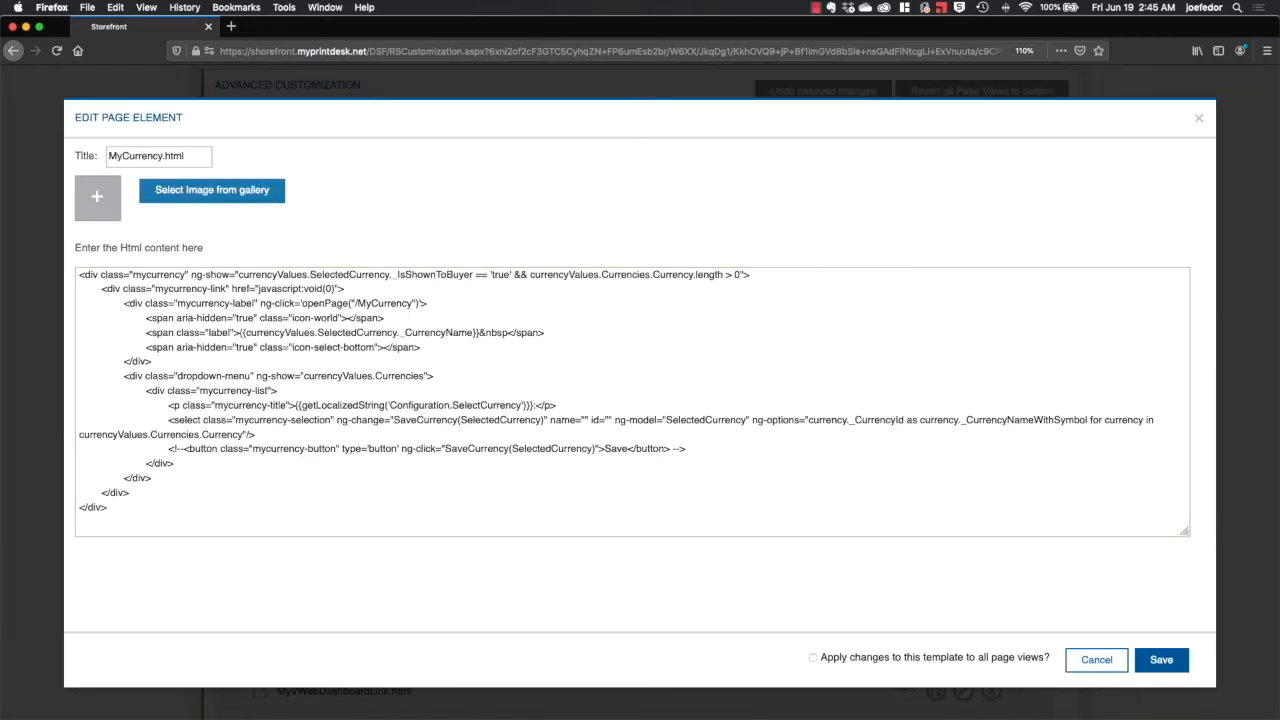
{"action": "left_click", "coordinate": [1199, 117]}
{"action": "left_click", "coordinate": [1008, 131]}
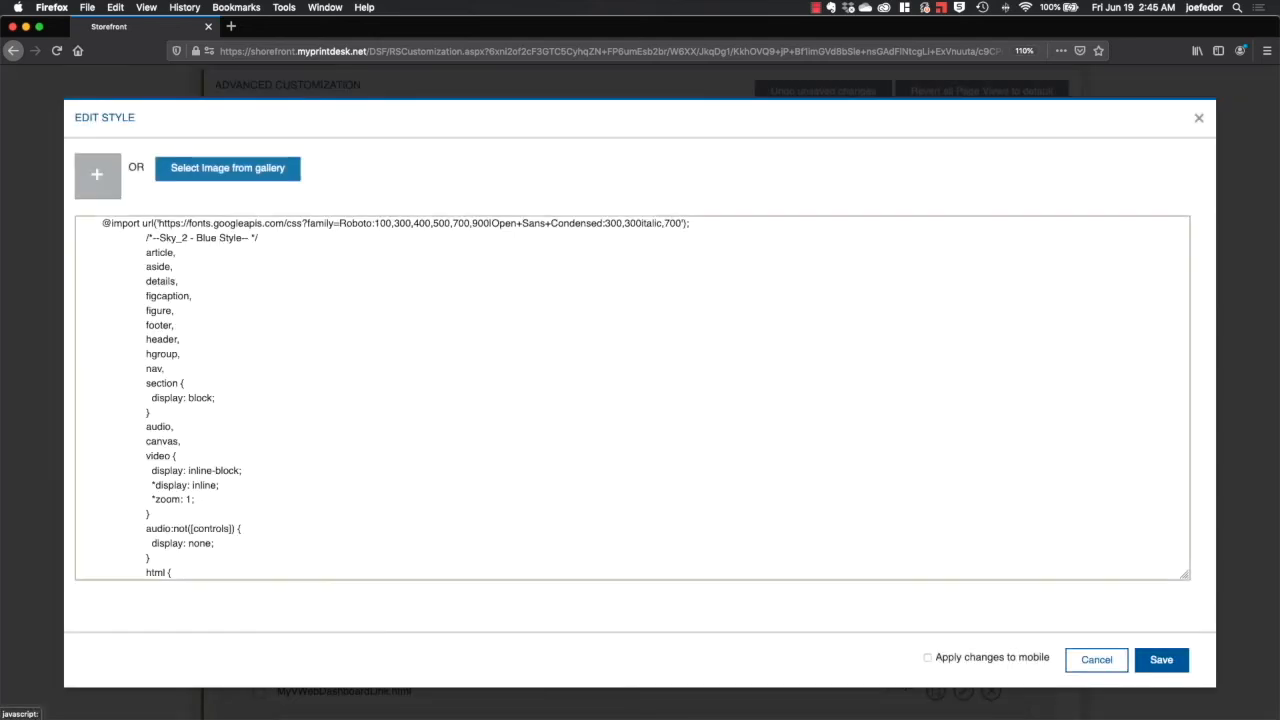
{"action": "scroll", "coordinate": [630, 400], "scroll_direction": "down", "scroll_amount": 10}
{"action": "scroll", "coordinate": [630, 400], "scroll_direction": "down", "scroll_amount": 5}
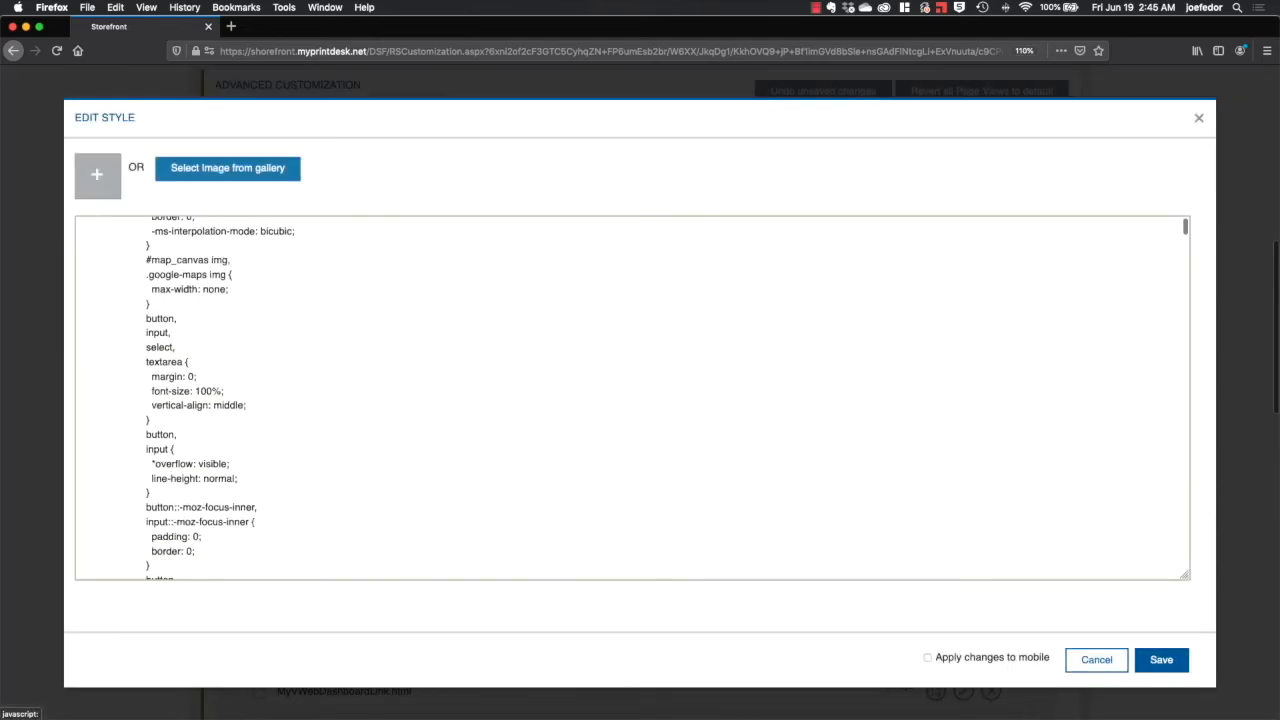
{"action": "key", "text": "Escape"}
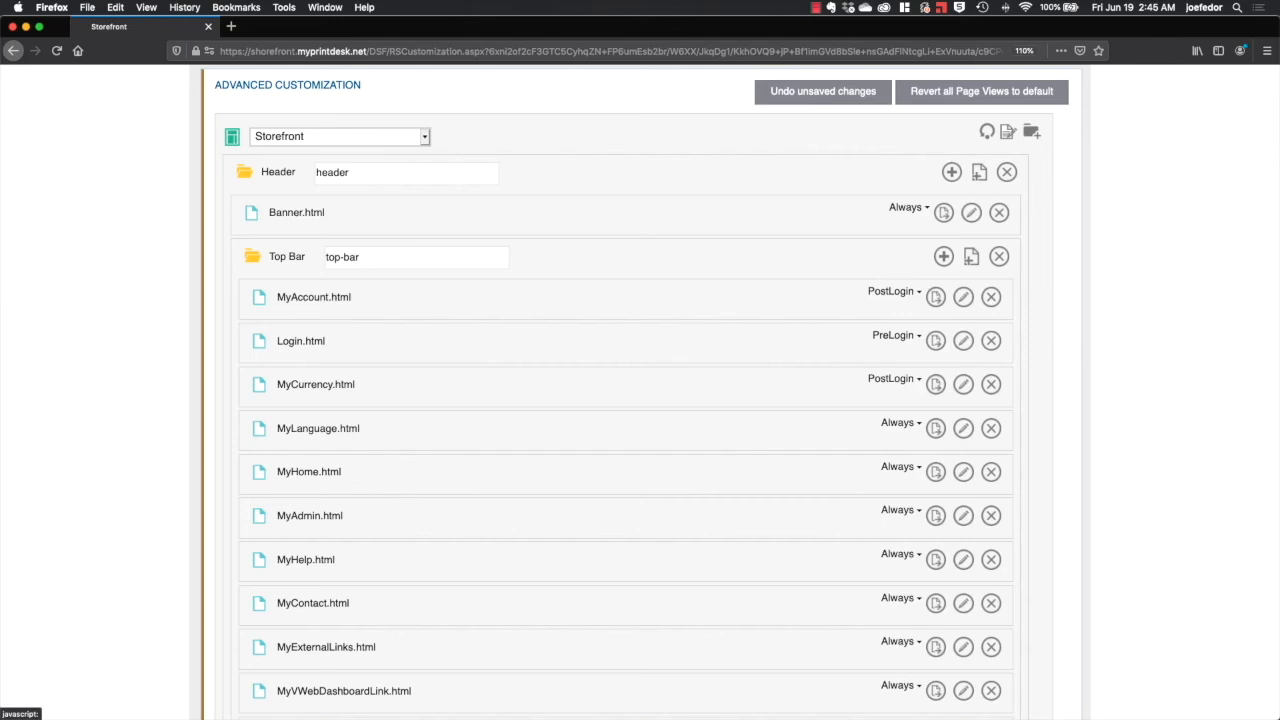
{"action": "scroll", "coordinate": [640, 400], "scroll_direction": "up", "scroll_amount": 10}
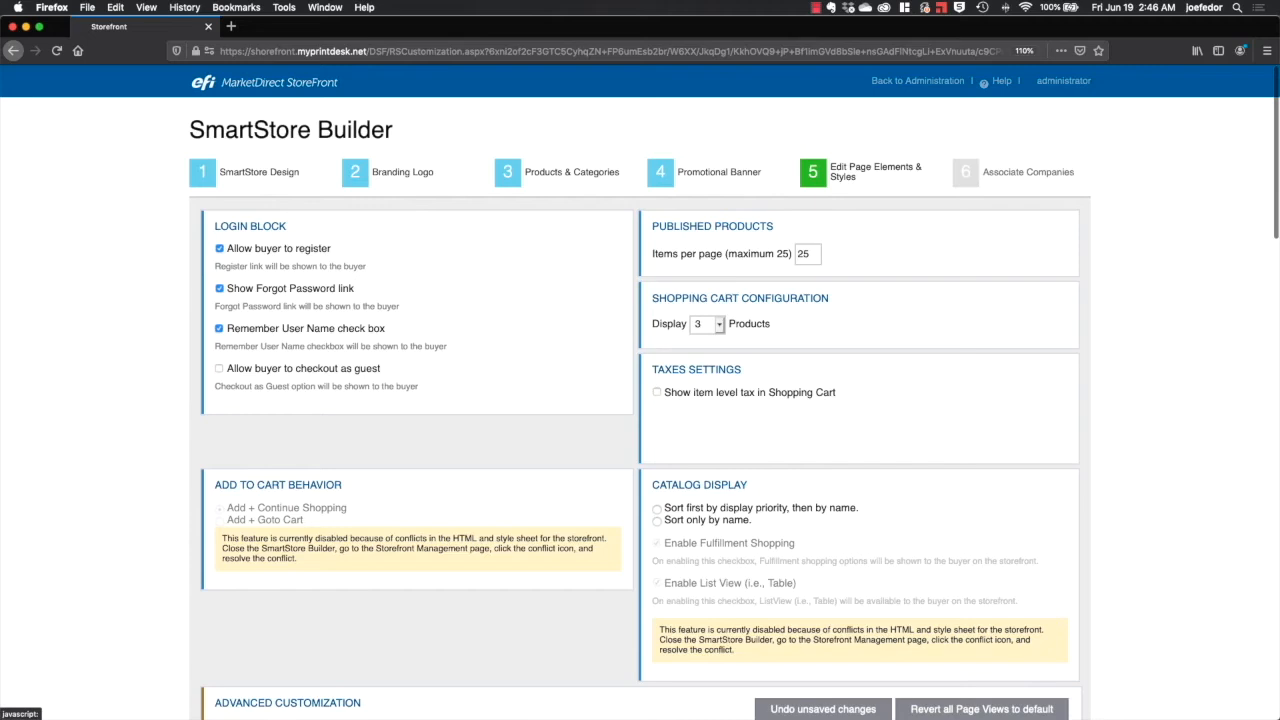
{"action": "key", "text": "super+Tab"}
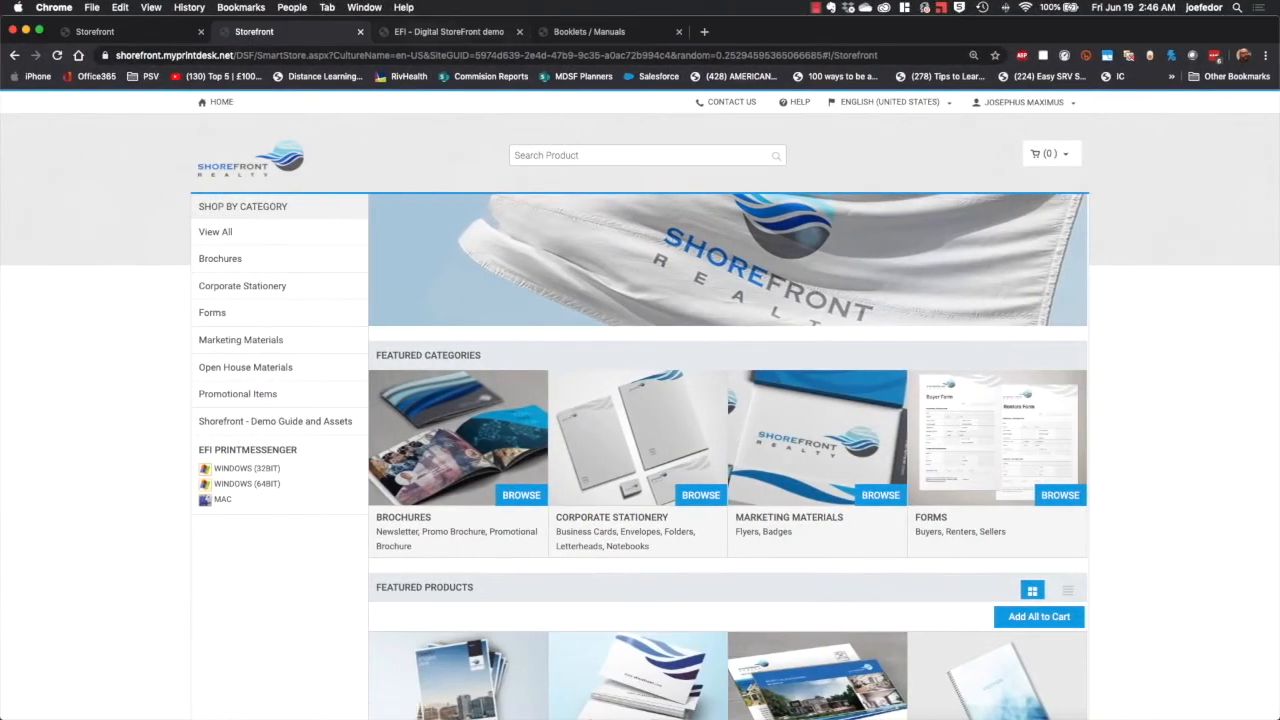
Step: Switch to the fully customized Shorefront Realty storefront demo tab
{"action": "key", "text": "ctrl+Tab"}
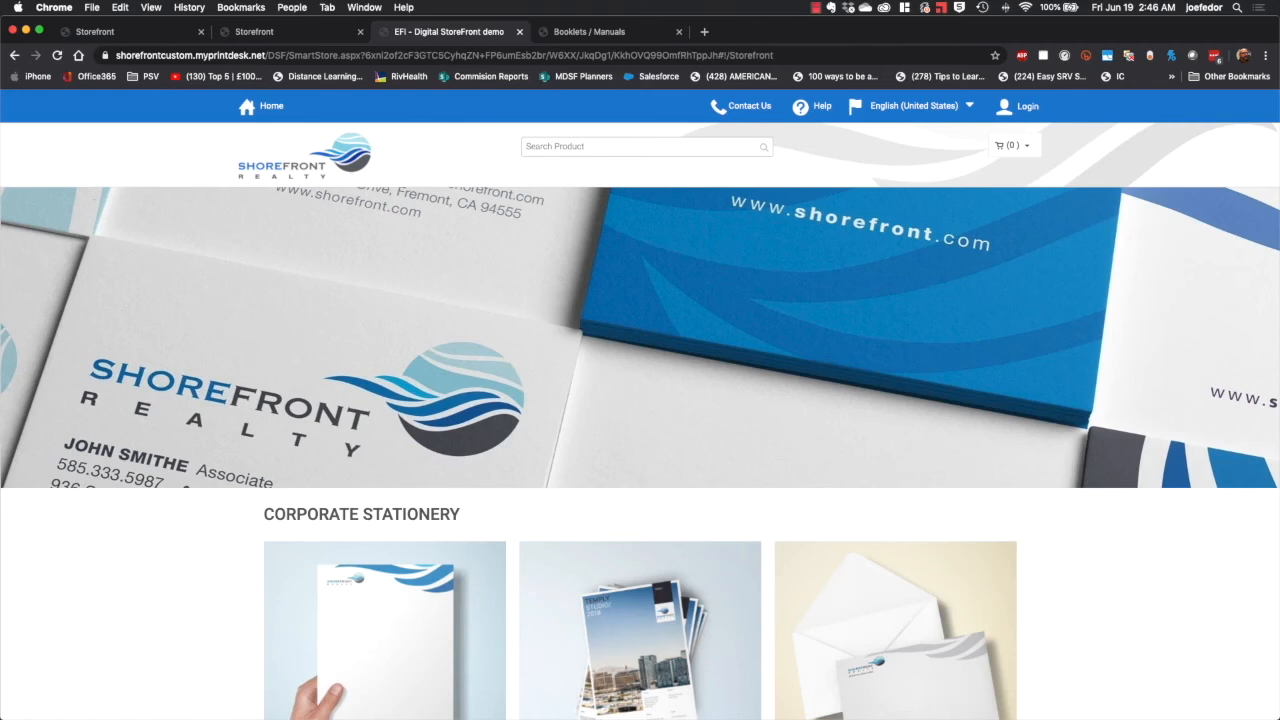
{"action": "scroll", "coordinate": [640, 400], "scroll_direction": "down", "scroll_amount": 5}
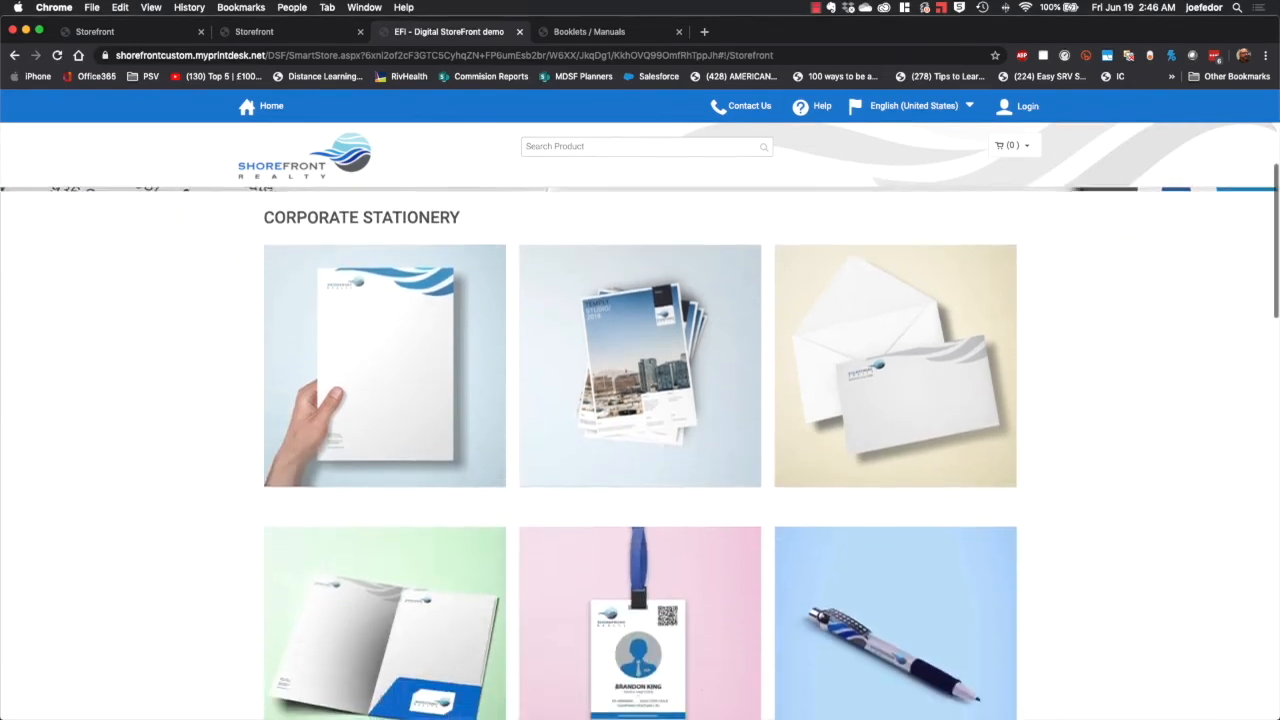
{"action": "scroll", "coordinate": [640, 400], "scroll_direction": "down", "scroll_amount": 4}
{"action": "scroll", "coordinate": [640, 400], "scroll_direction": "down", "scroll_amount": 4}
{"action": "scroll", "coordinate": [640, 400], "scroll_direction": "down", "scroll_amount": 4}
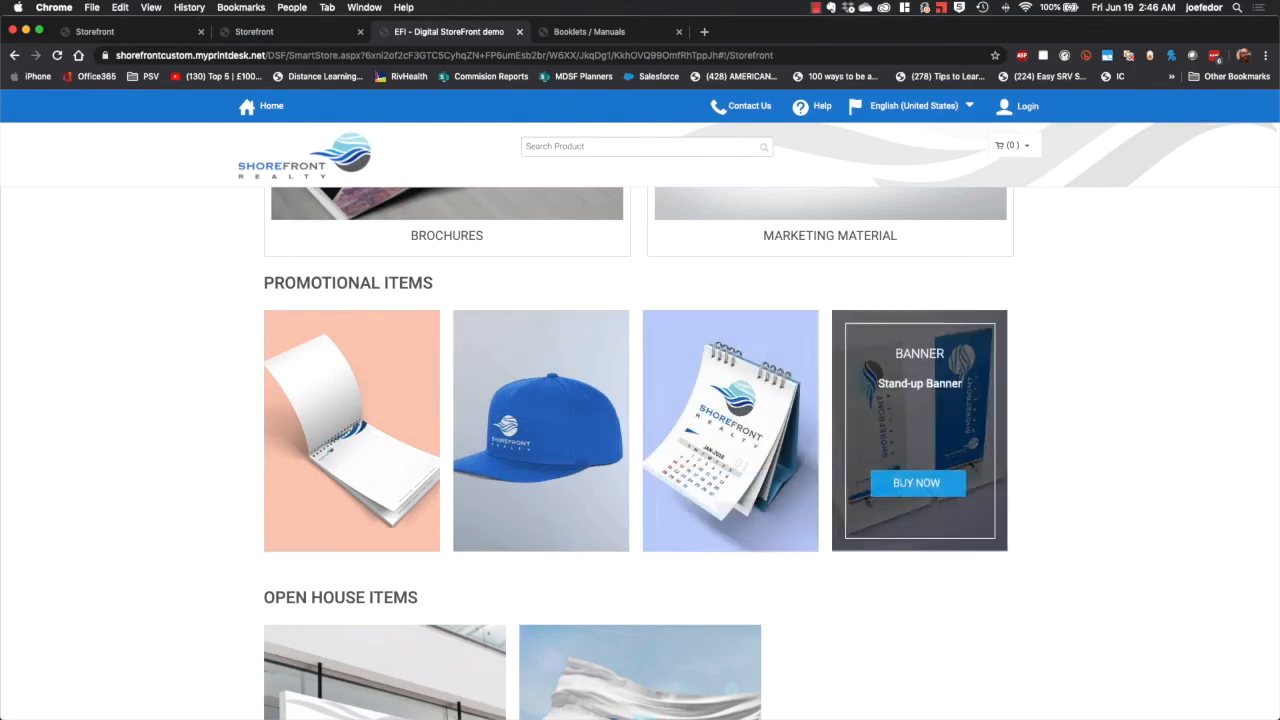
{"action": "scroll", "coordinate": [640, 450], "scroll_direction": "up", "scroll_amount": 10}
{"action": "scroll", "coordinate": [640, 450], "scroll_direction": "up", "scroll_amount": 10}
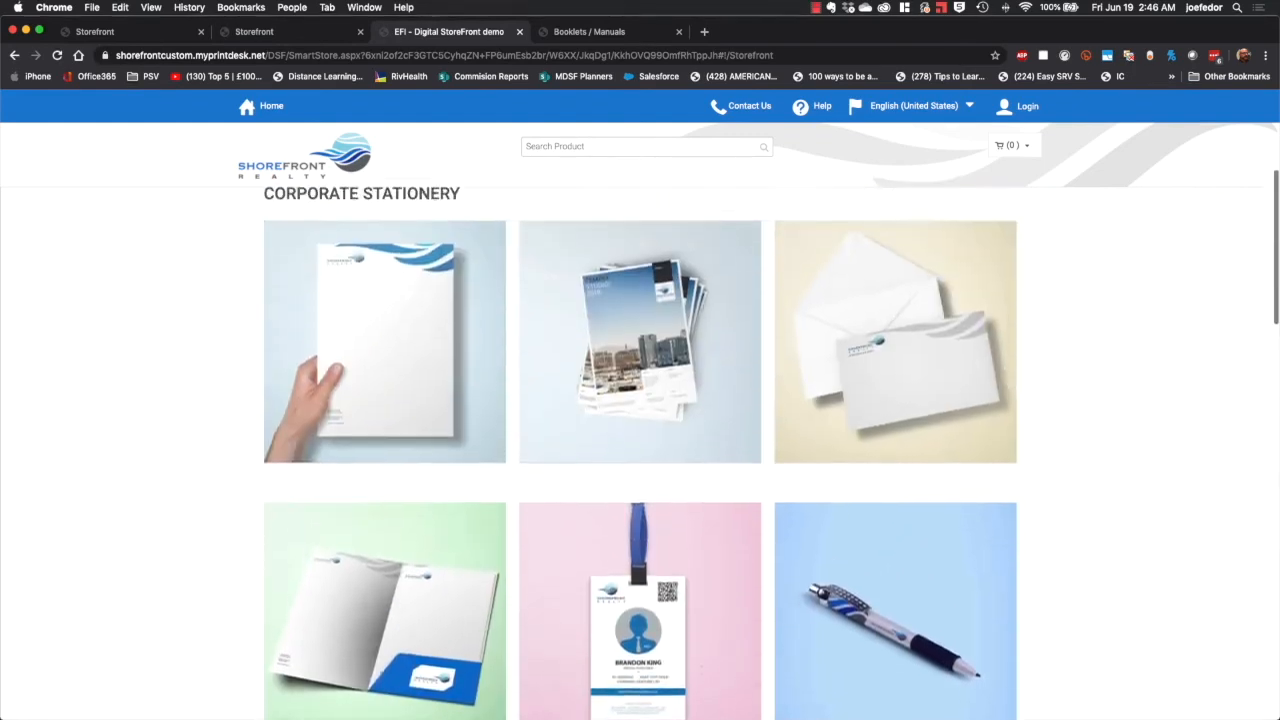
{"action": "scroll", "coordinate": [640, 450], "scroll_direction": "up", "scroll_amount": 8}
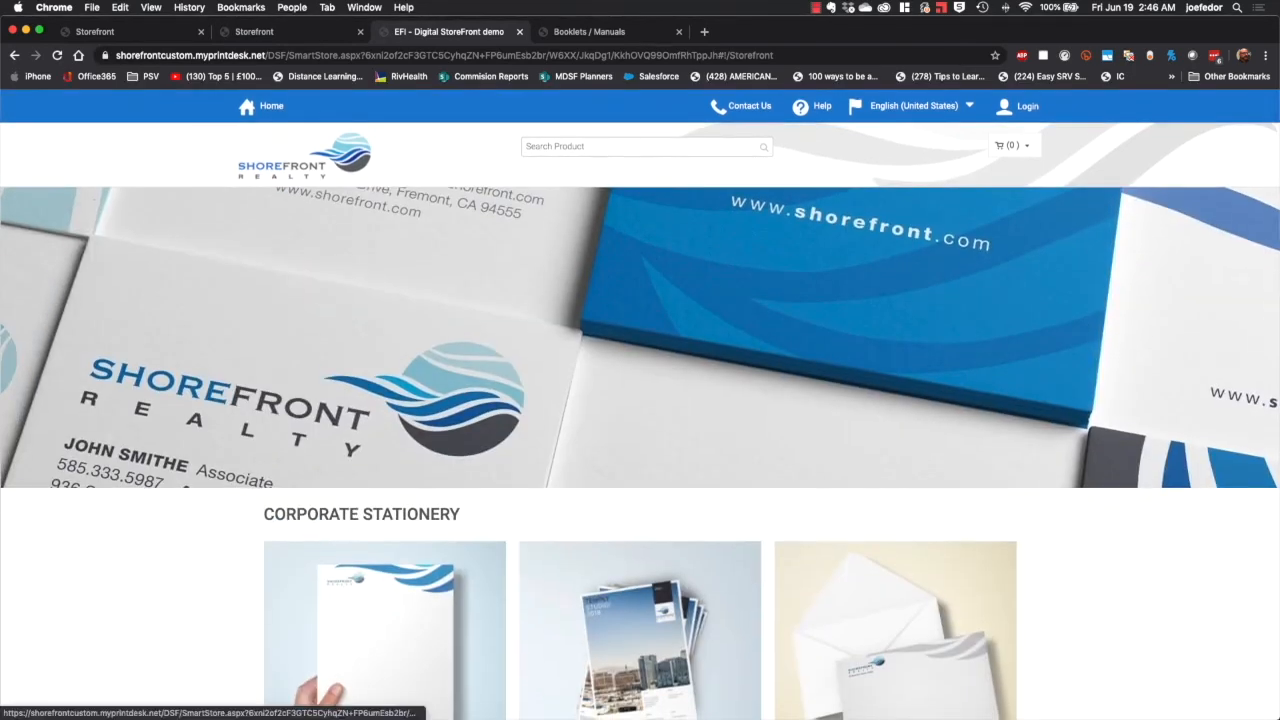